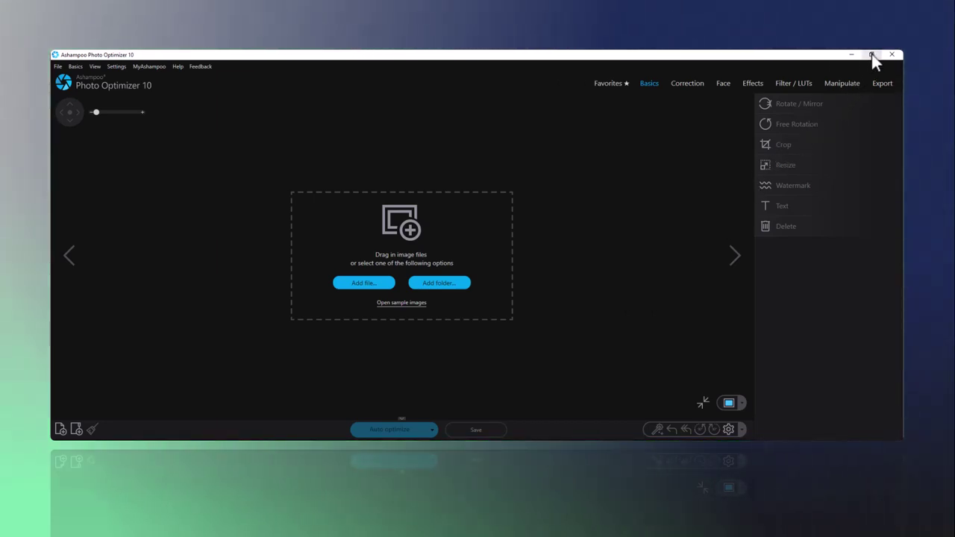
- Drag the APO10 folder from Pictures into Photo Optimizer, loading its 11 images
click(872, 54)
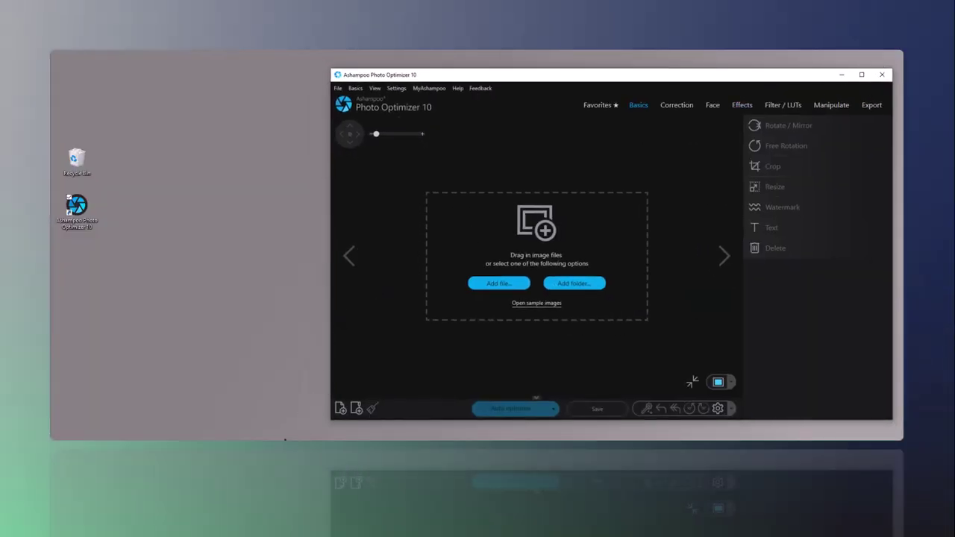
key(super+e)
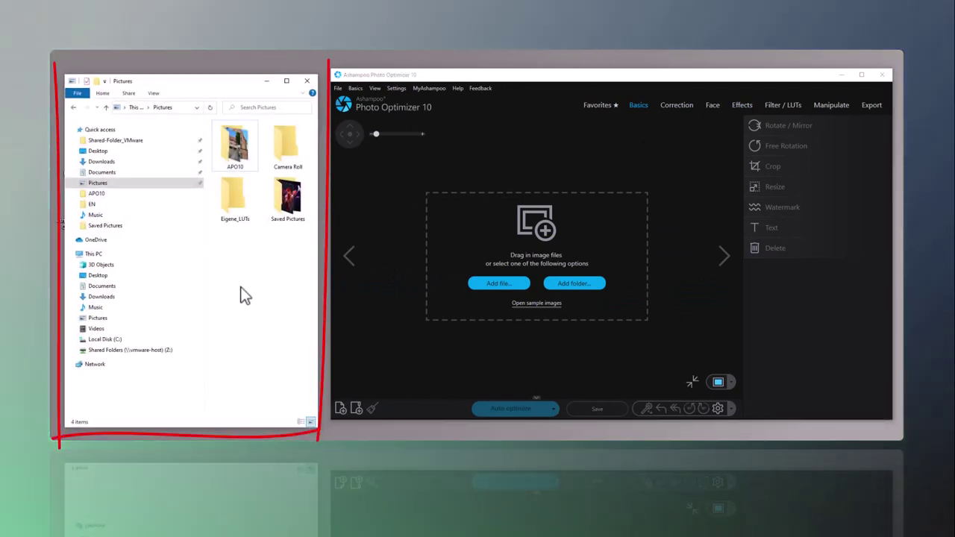
click(240, 149)
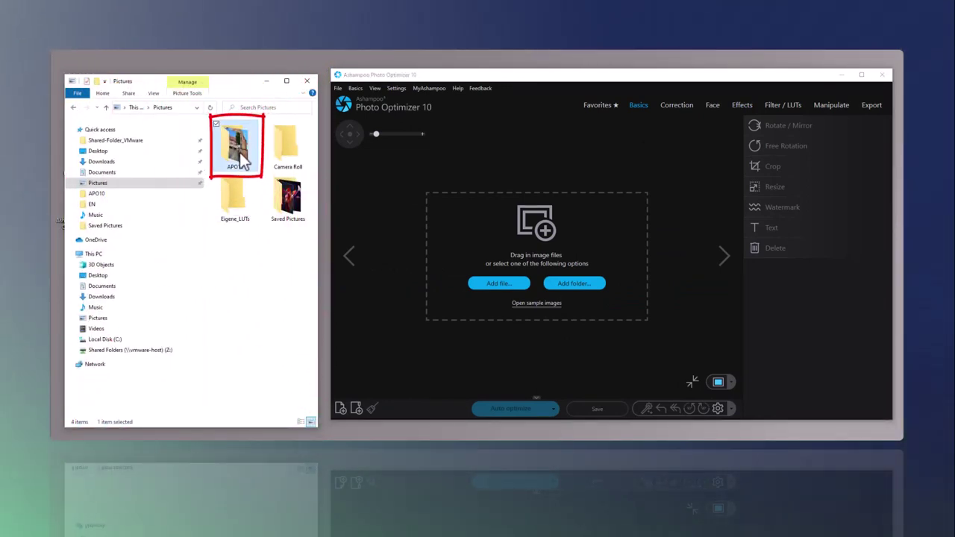
drag(239, 152, 538, 243)
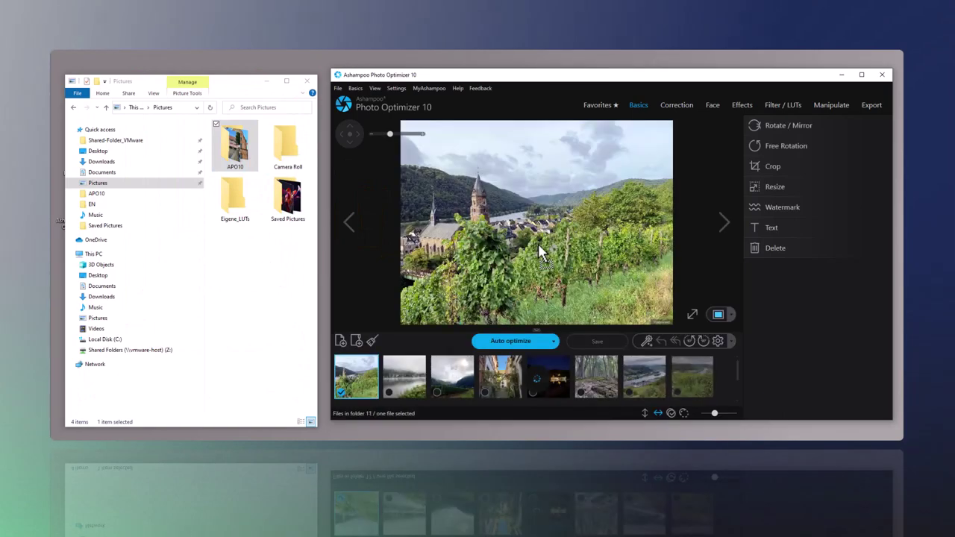
- Select all 27 photos, then exclude the night and alley shots from the selection
click(861, 75)
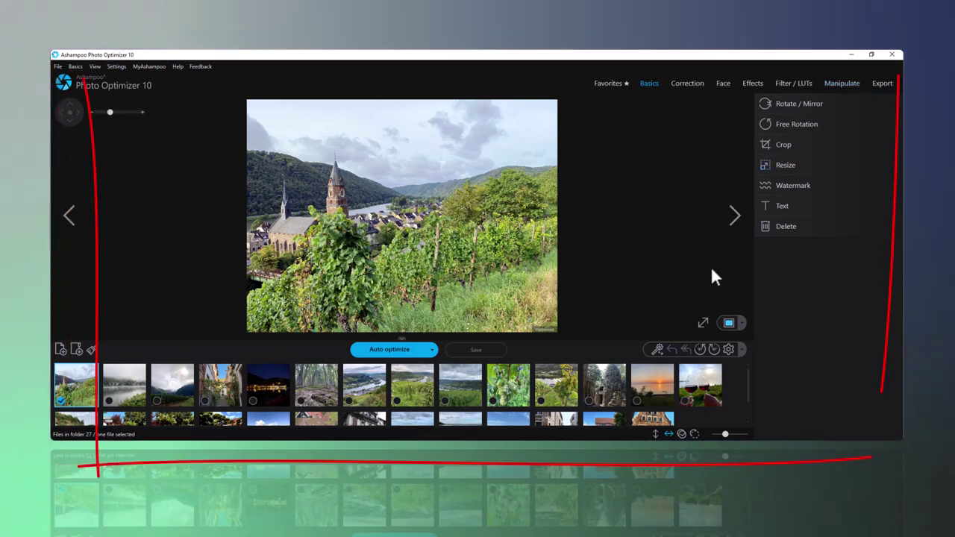
click(681, 433)
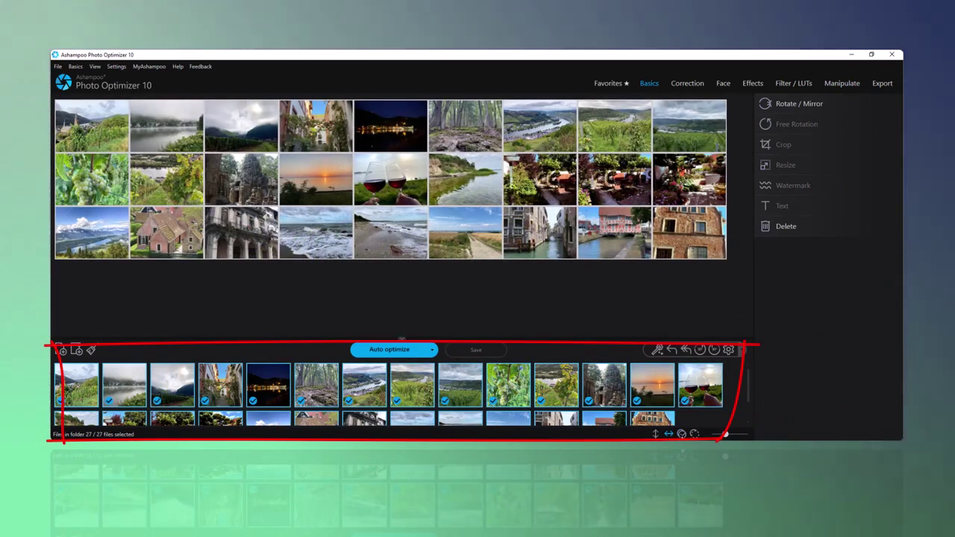
click(253, 401)
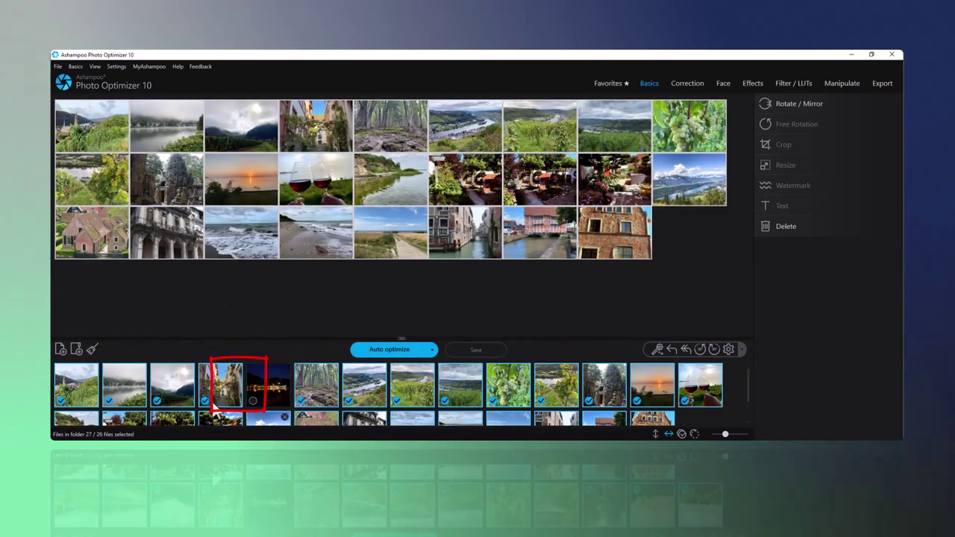
click(205, 402)
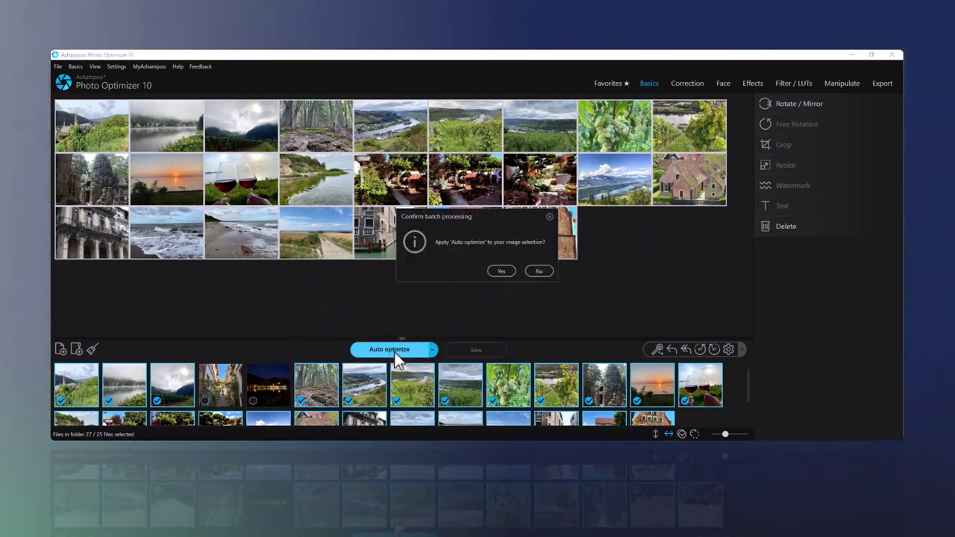
- Confirm auto-optimizing the 25 selected photos, then clear the selection and enlarge the thumbnail area
click(502, 271)
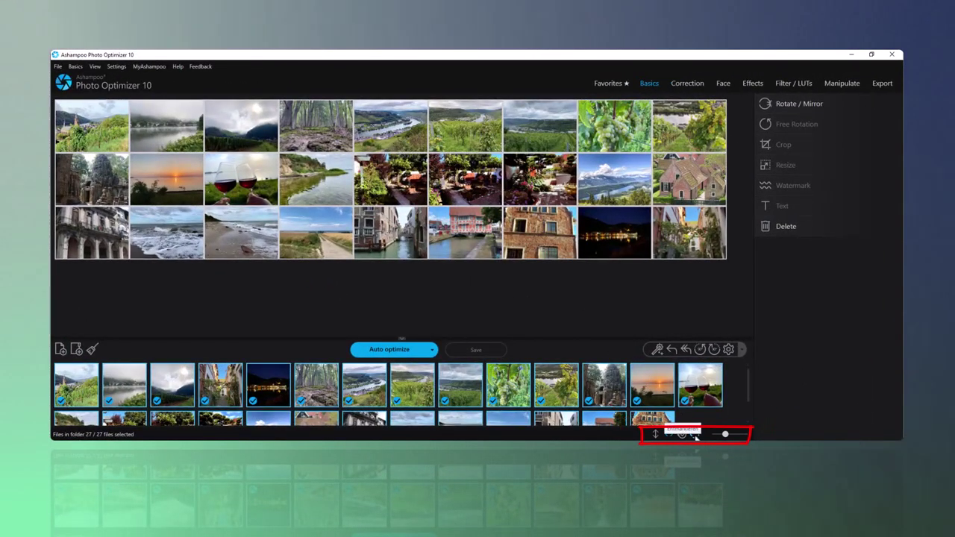
click(694, 433)
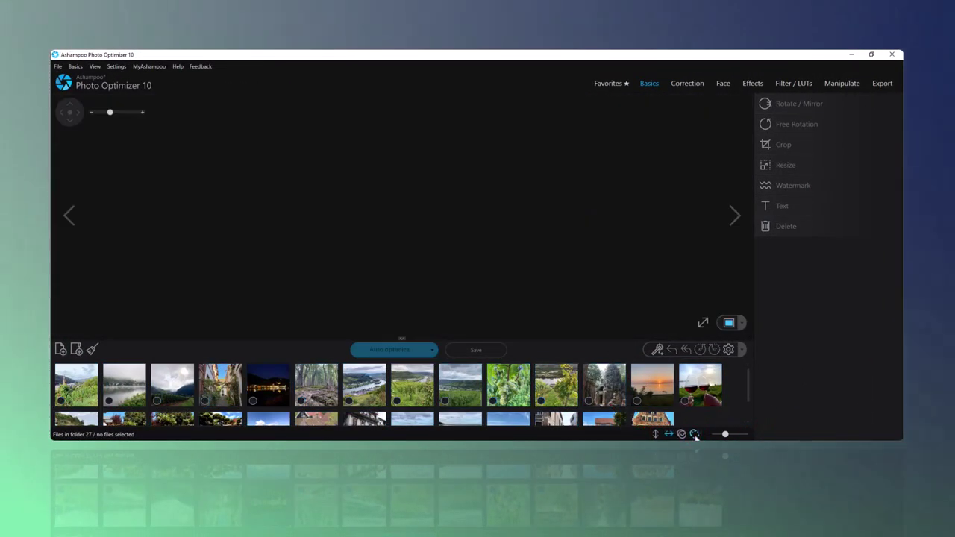
drag(404, 338, 402, 251)
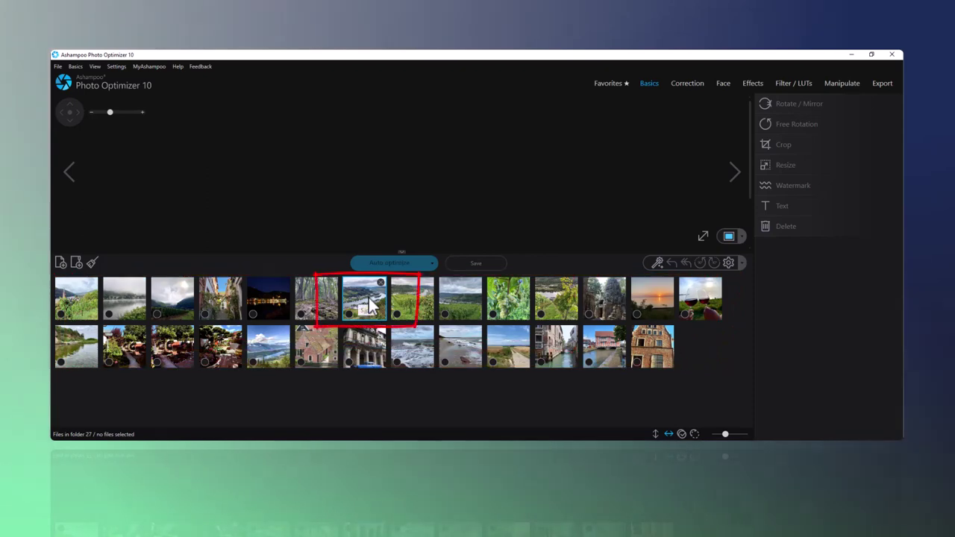
- Auto-optimize the Moselle river photo and compare it with the original in Tile vertical view
click(349, 317)
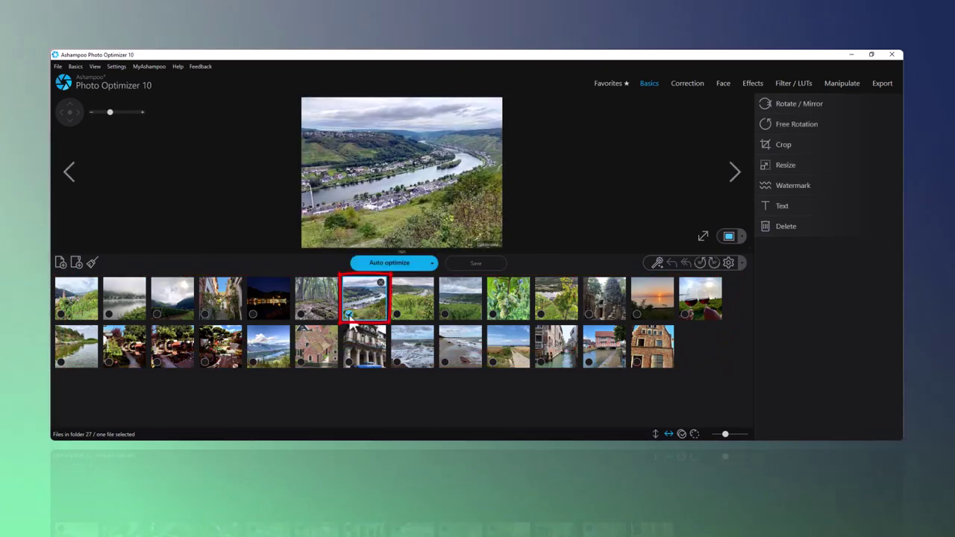
click(703, 237)
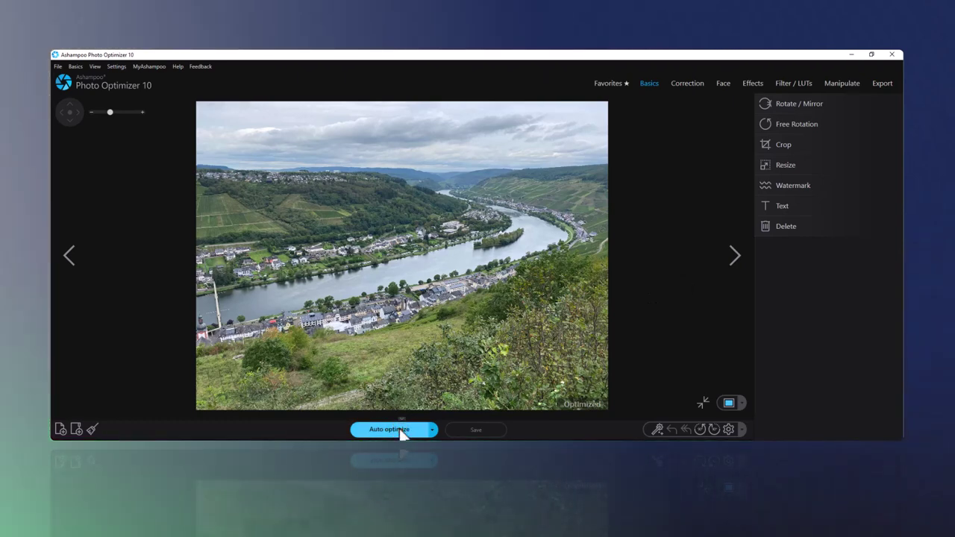
click(400, 430)
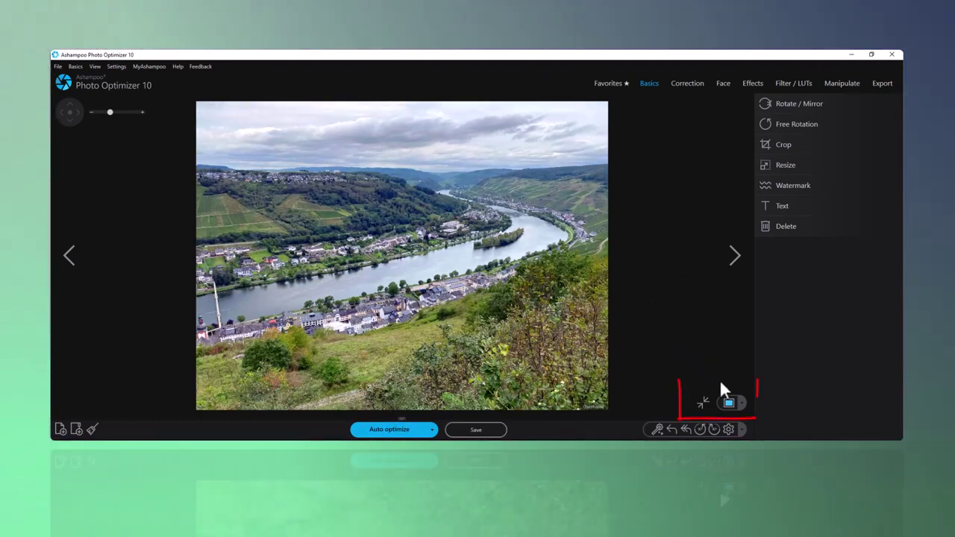
click(737, 403)
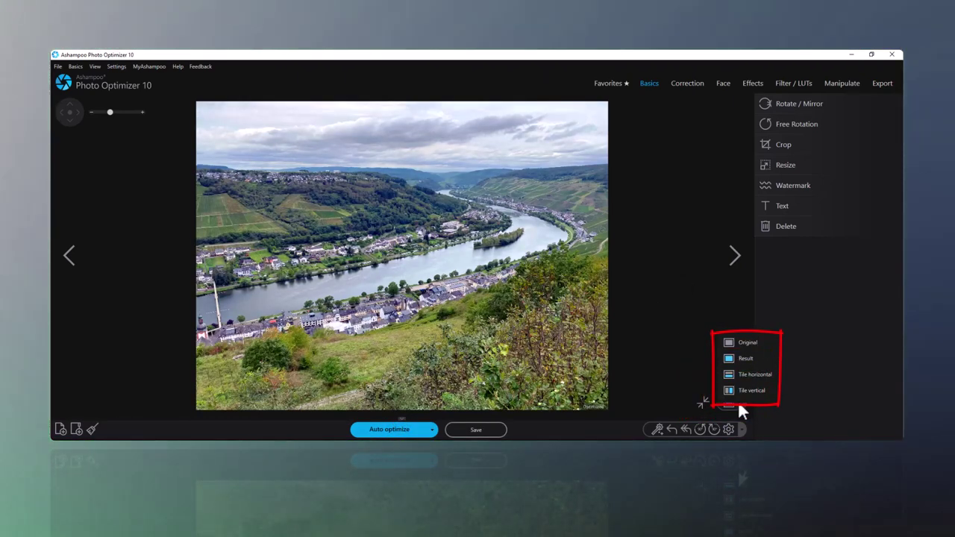
click(740, 389)
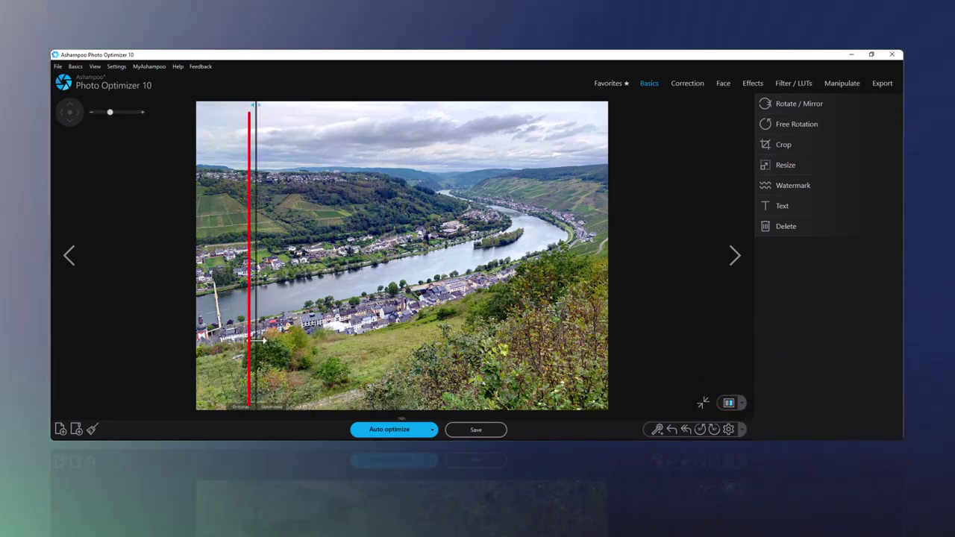
drag(256, 340, 405, 351)
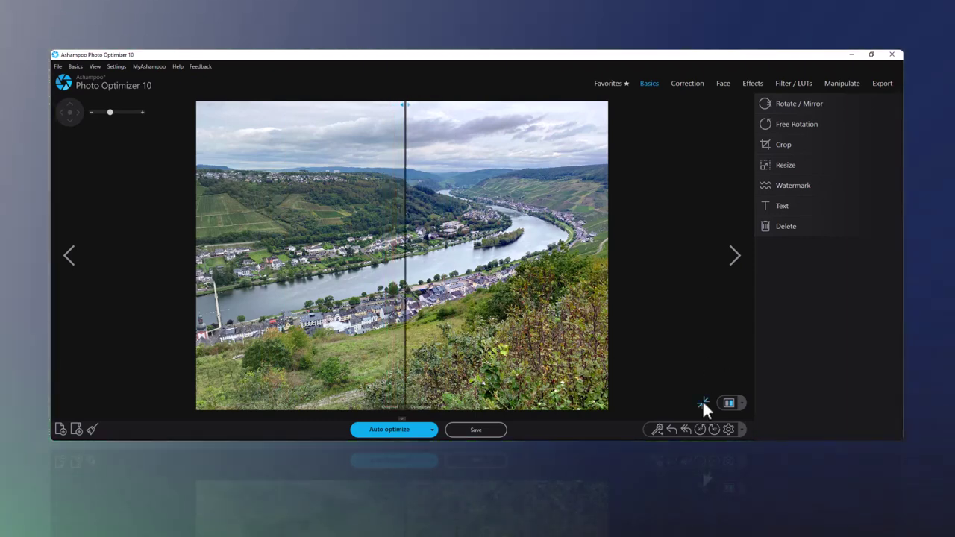
click(703, 403)
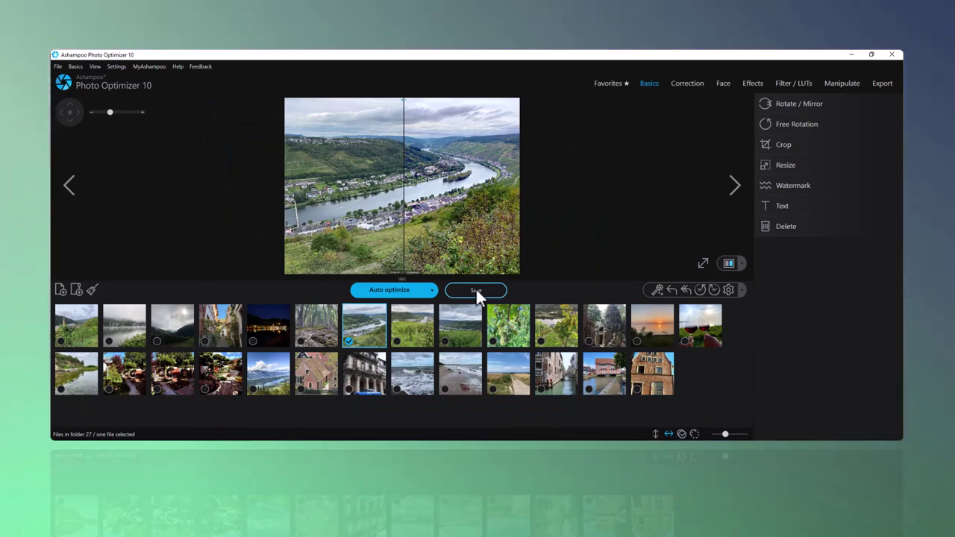
- Save the river photo, then auto-optimize the foggy vineyard photo and compare it in split view
click(476, 291)
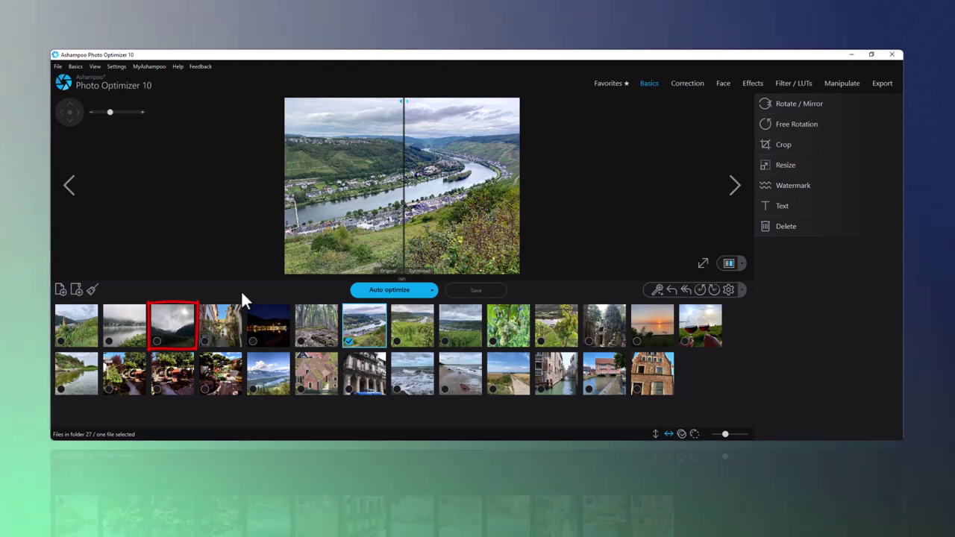
click(179, 341)
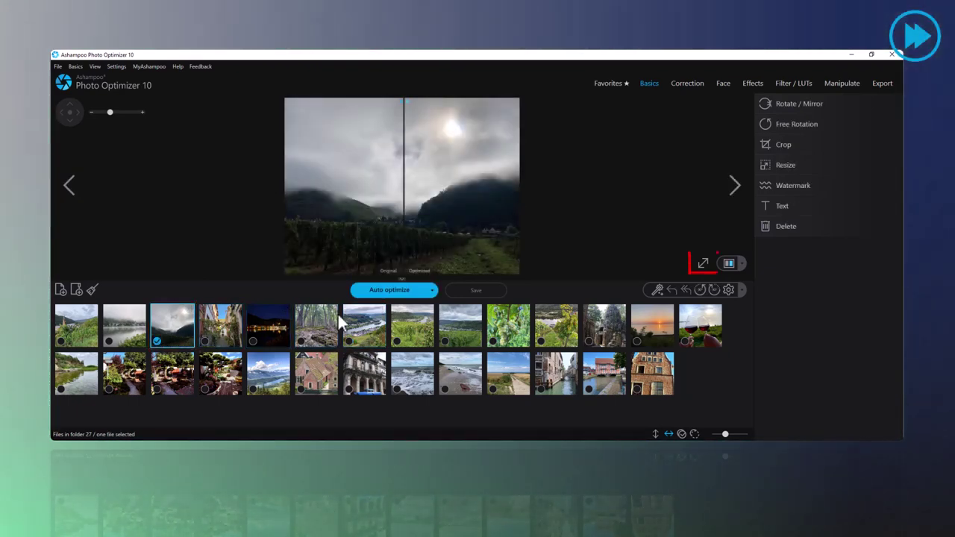
click(704, 264)
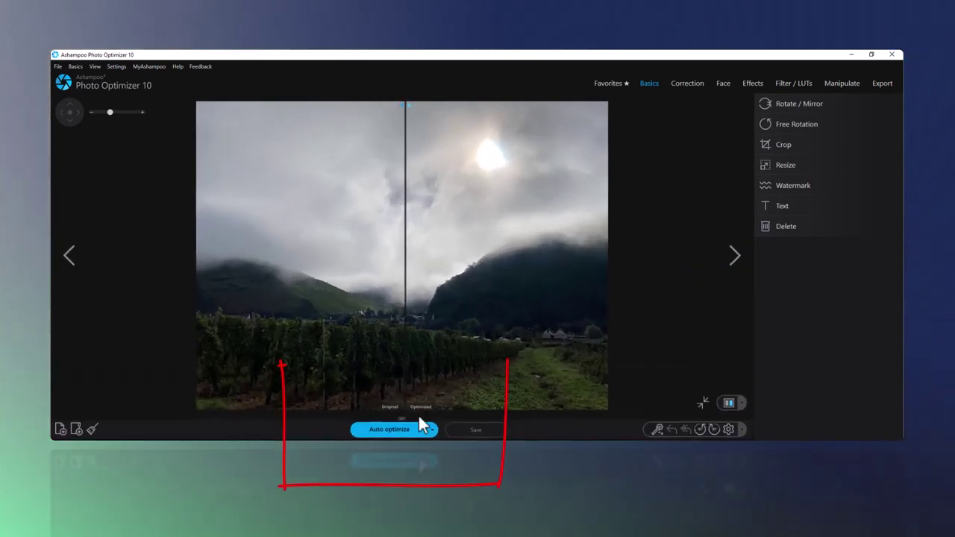
click(397, 431)
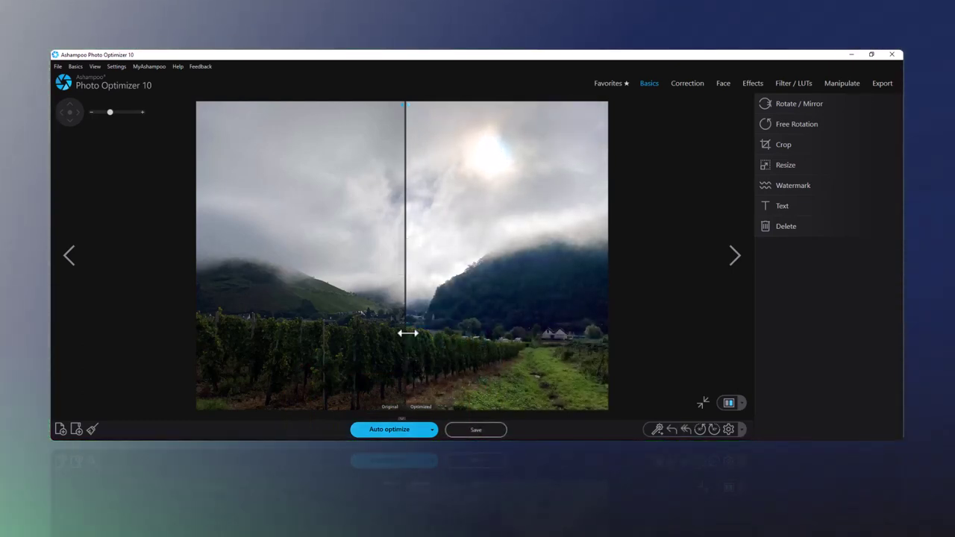
drag(407, 334, 406, 356)
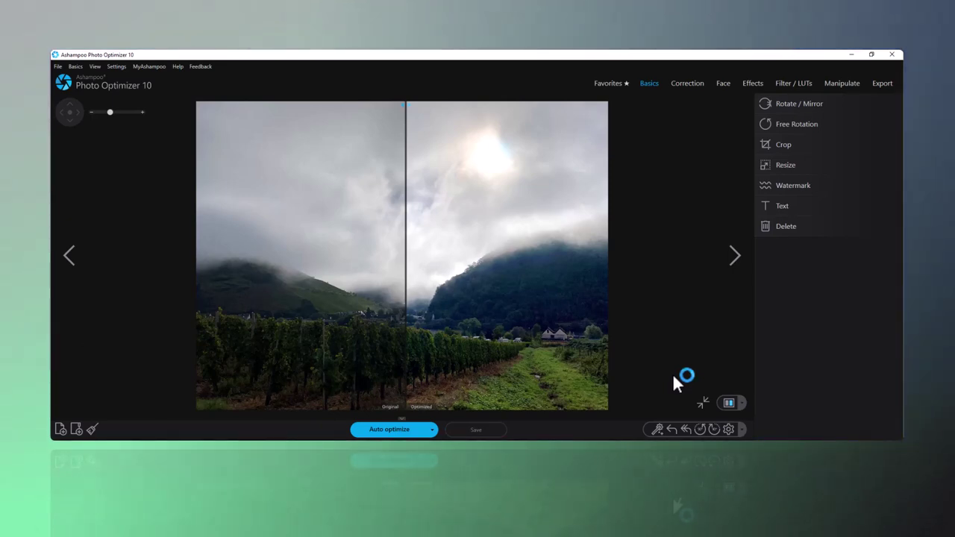
- Preview an autumn look and Contrast Sunburst Vibrant from Standard Filters on the enlarged garden photo
click(702, 402)
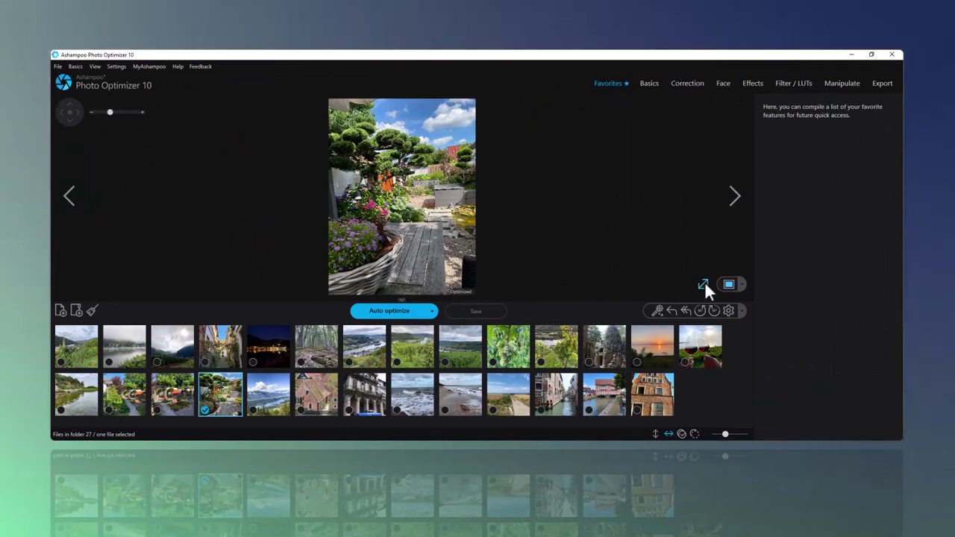
click(703, 284)
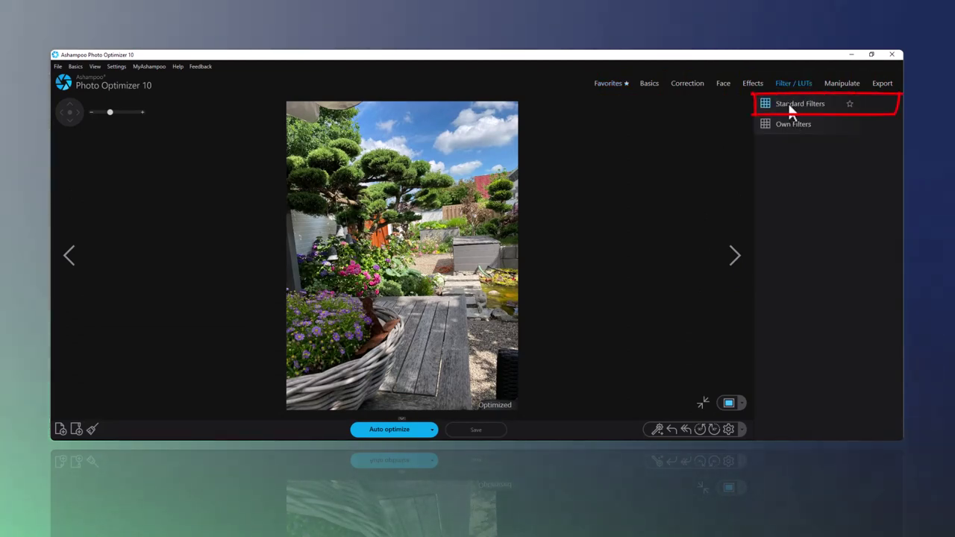
click(791, 110)
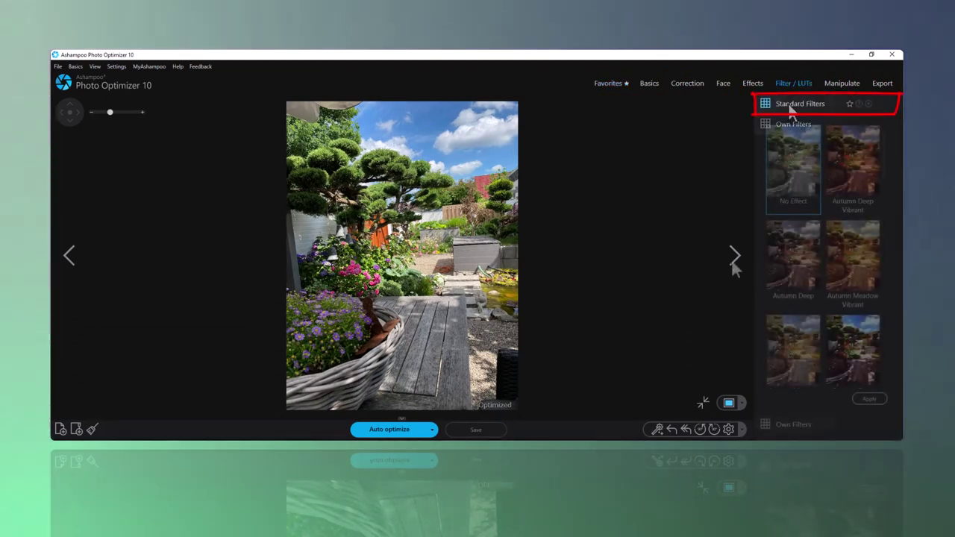
click(799, 261)
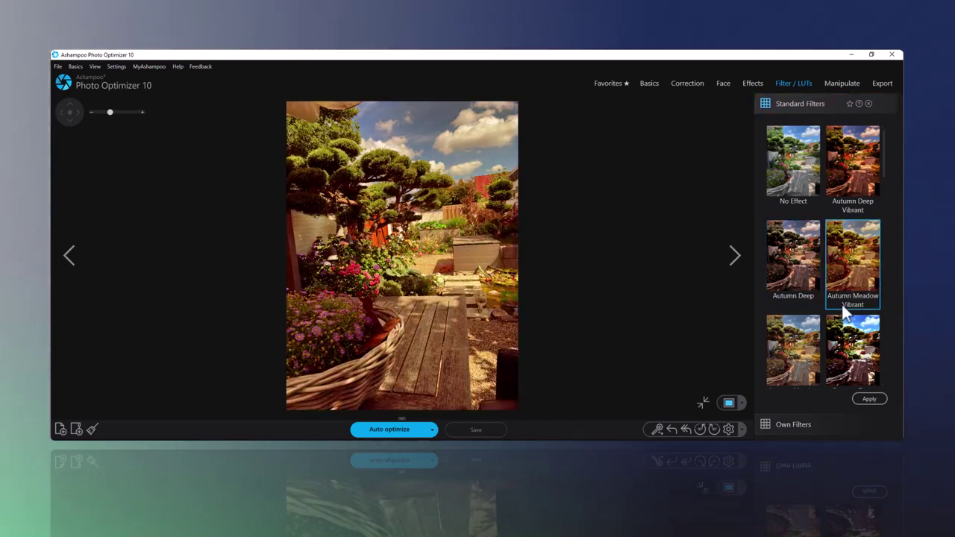
scroll(812, 343, down, 3)
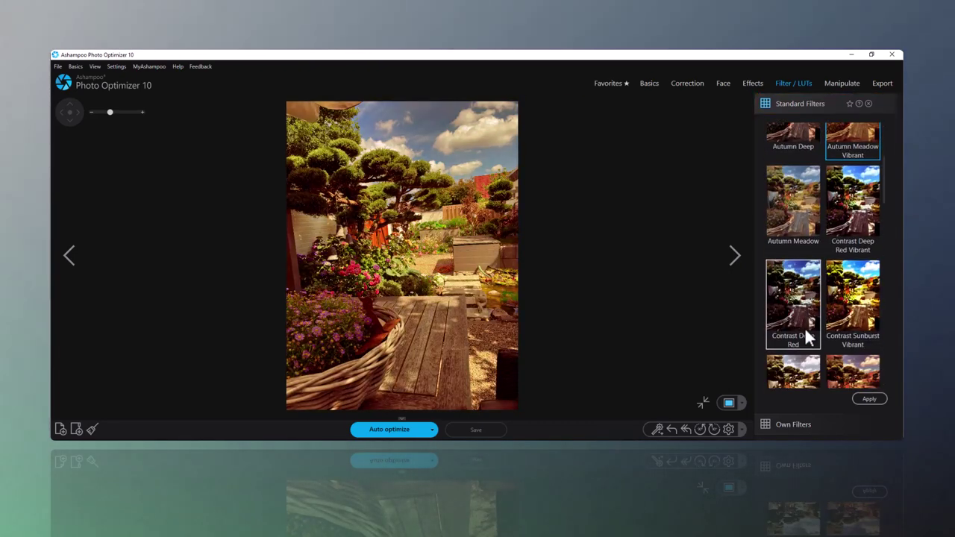
click(849, 315)
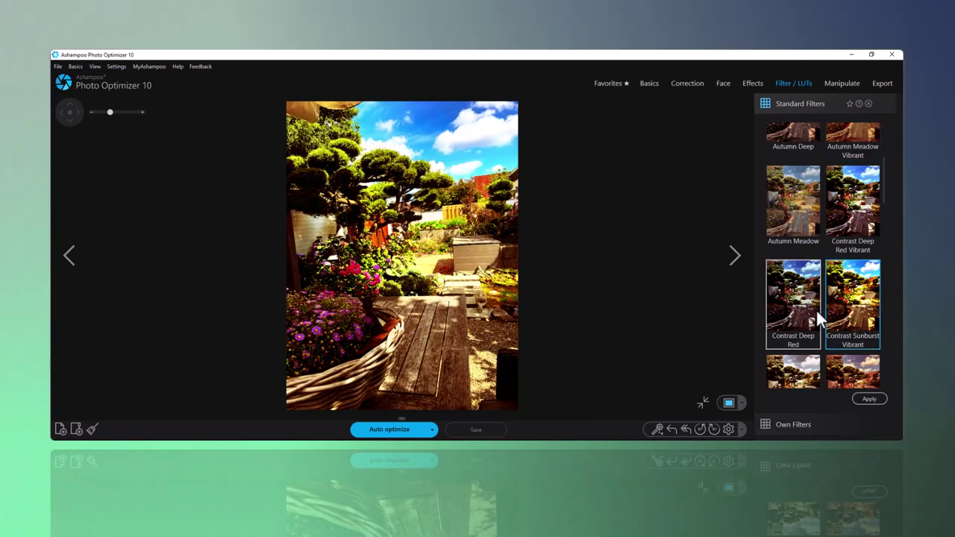
- Compare LowKey Deep Blue Vibrant, Summer Fresh Vibrant and LowKey Flames, then apply Contrast Deep Red Vibrant
scroll(816, 309, down, 2)
scroll(816, 309, down, 6)
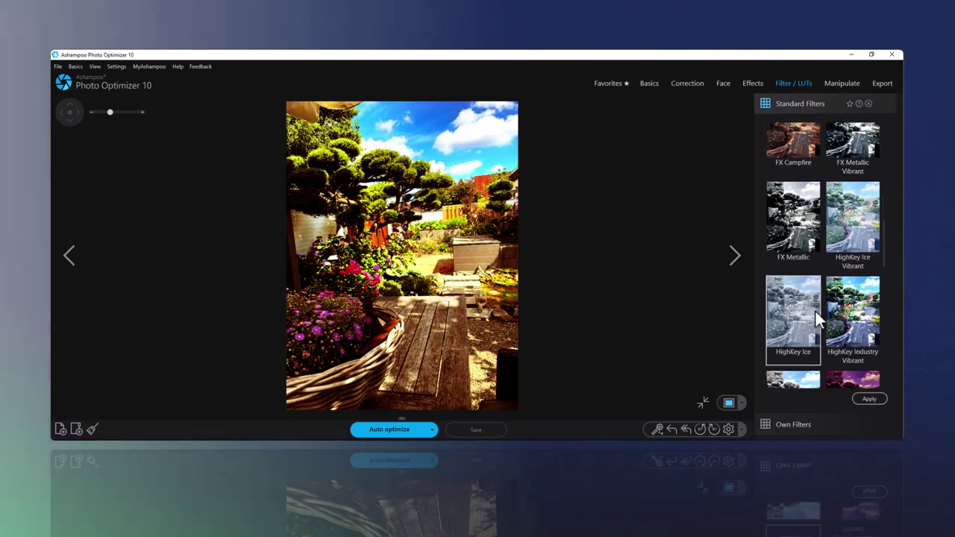
scroll(816, 311, down, 2)
click(855, 206)
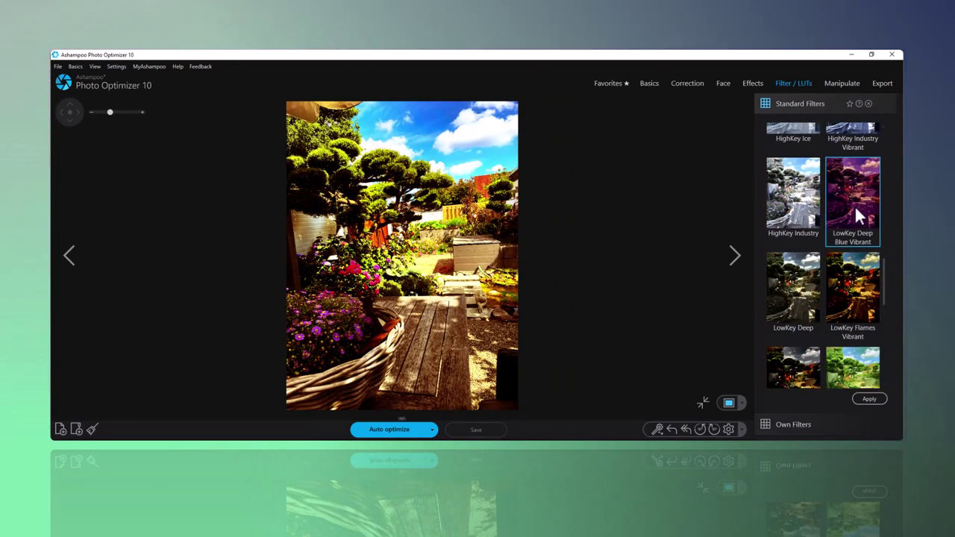
scroll(849, 376, down, 1)
click(850, 373)
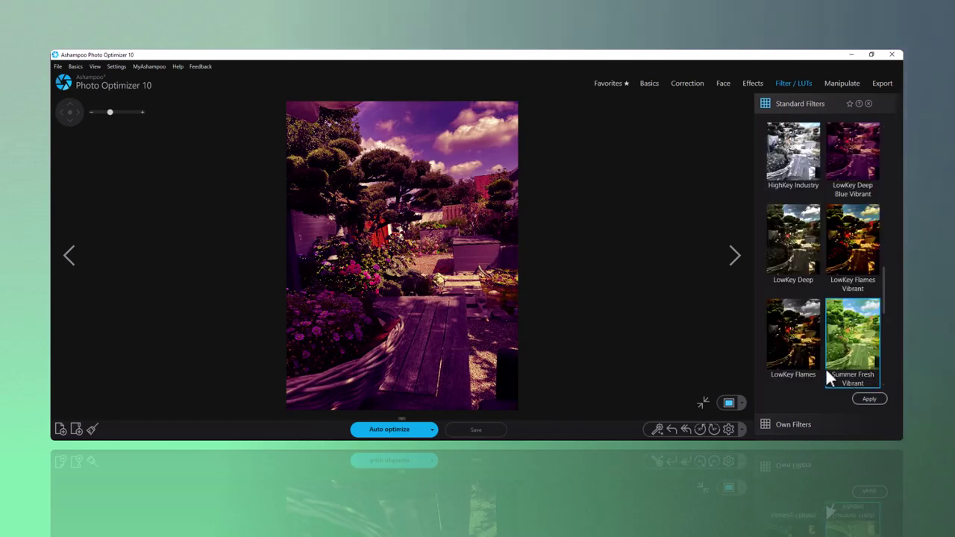
click(792, 347)
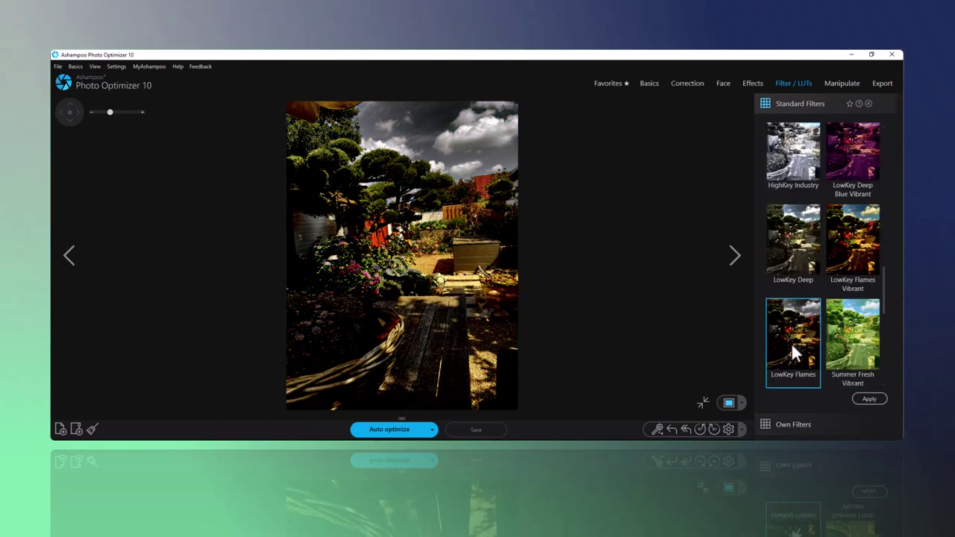
scroll(793, 349, up, 3)
scroll(792, 345, up, 7)
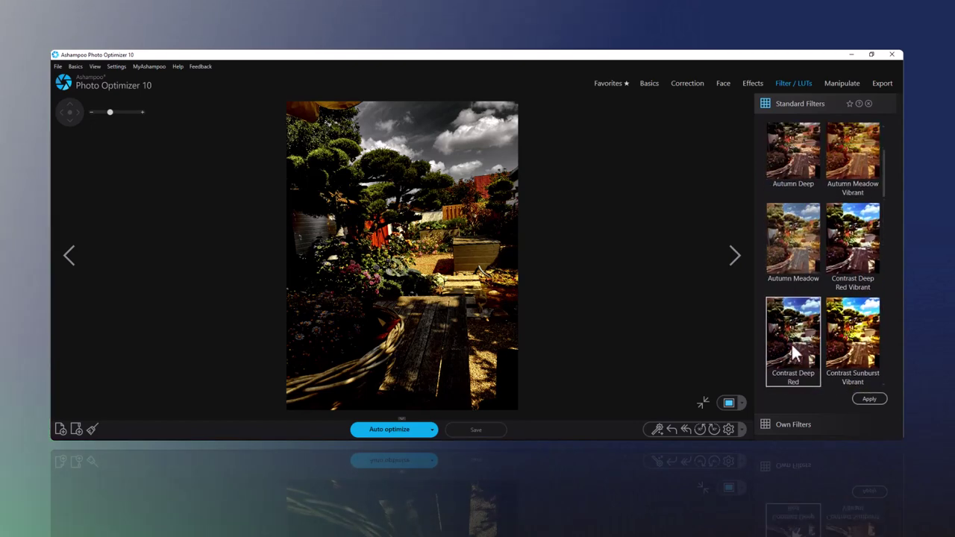
click(858, 250)
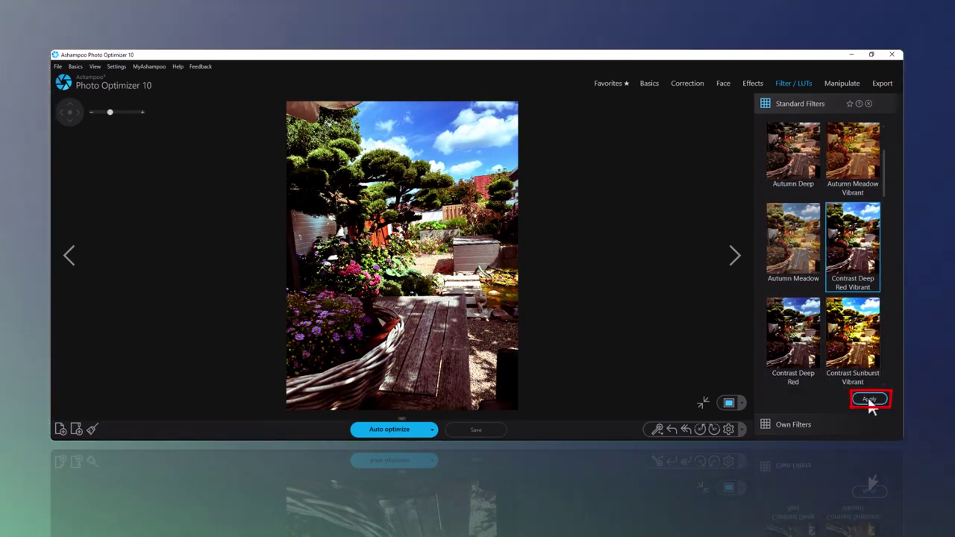
click(869, 399)
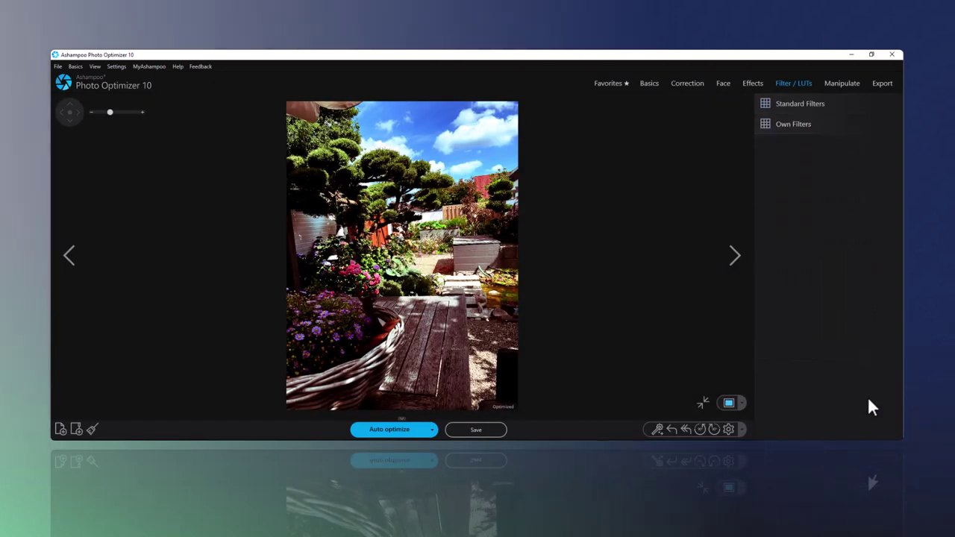
- Select the three garden photos and batch-apply Contrast Deep Red Vibrant to all of them
click(704, 402)
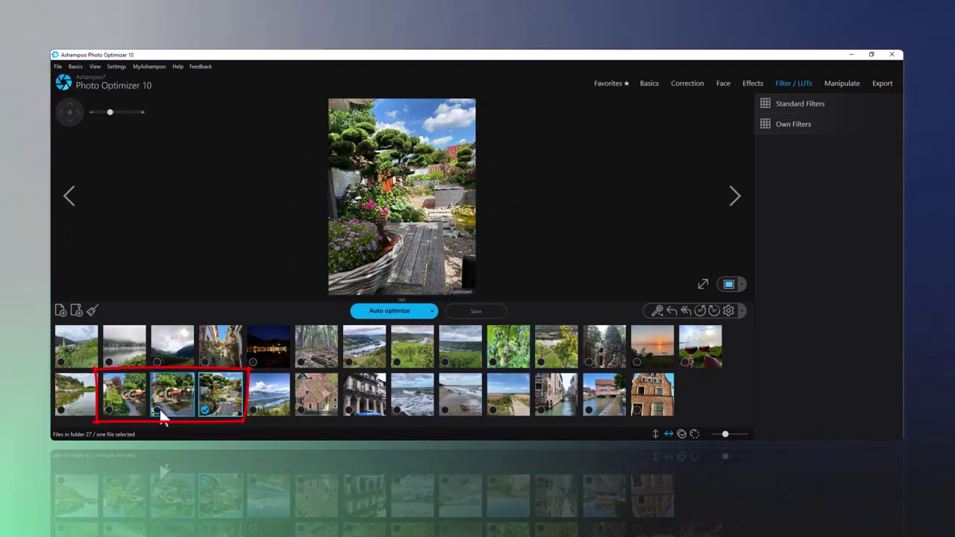
click(157, 409)
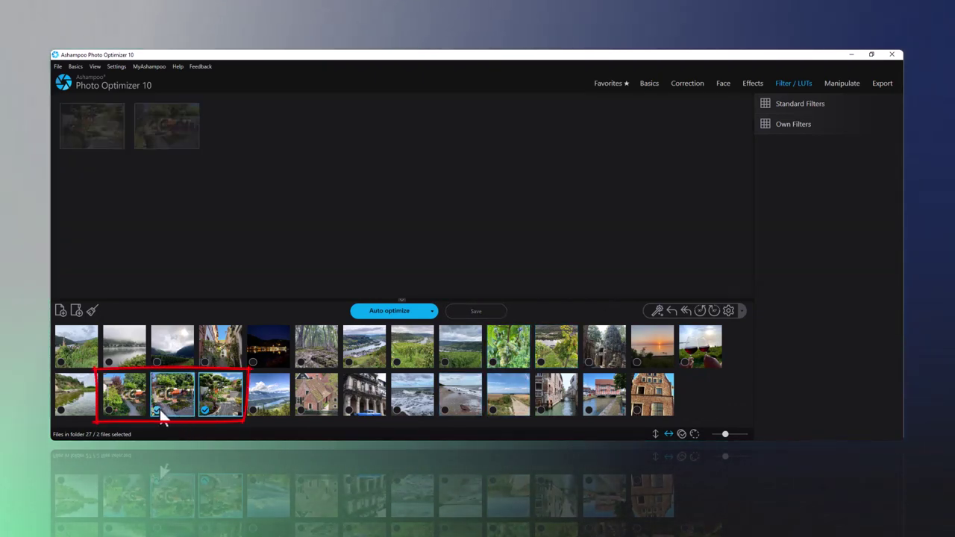
click(109, 409)
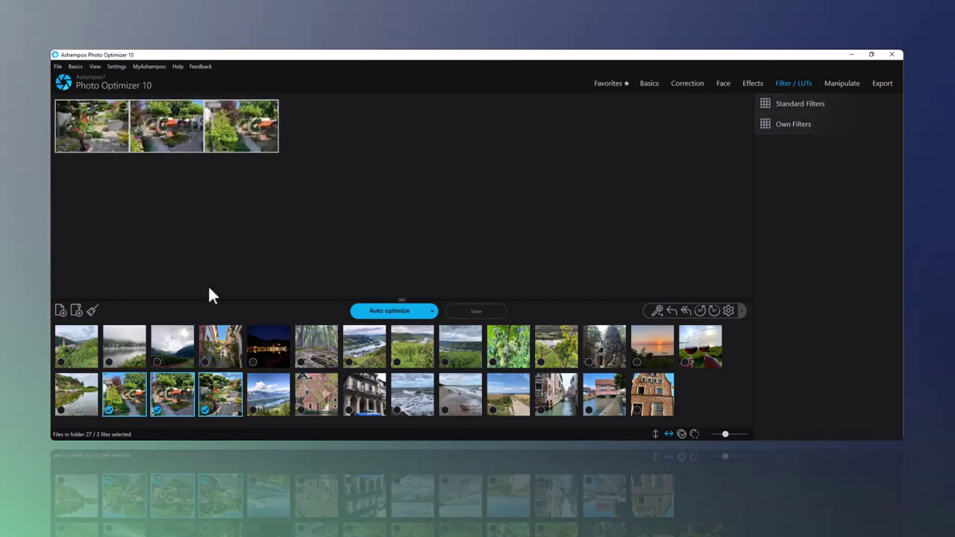
click(801, 104)
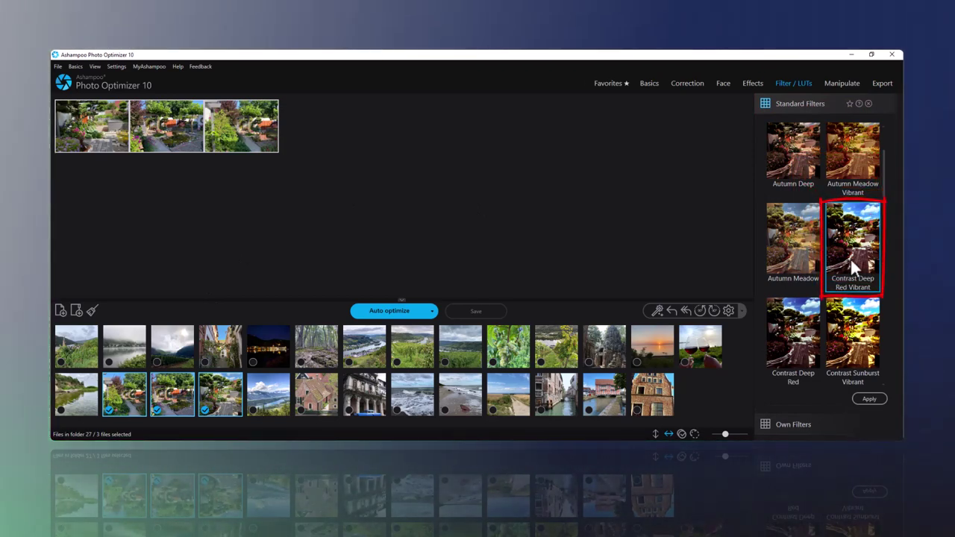
click(851, 258)
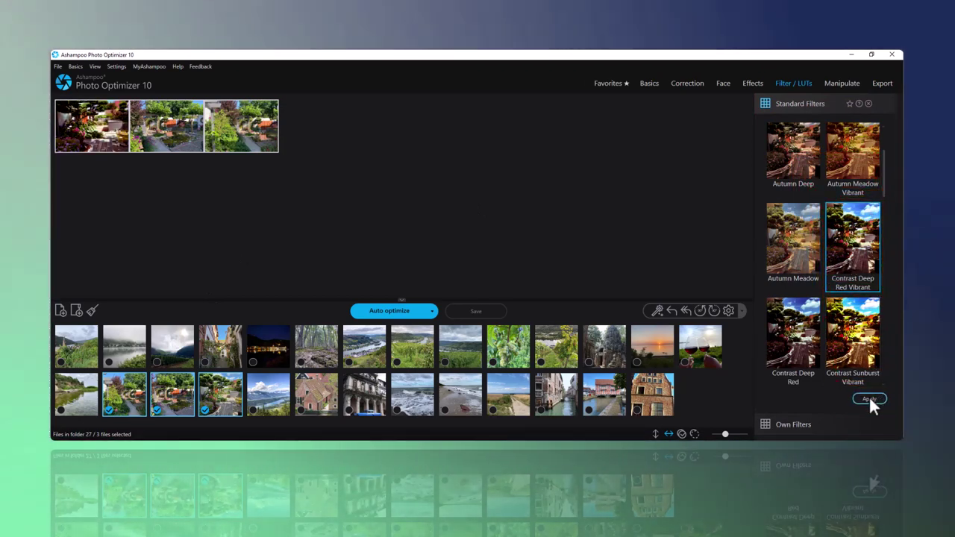
click(869, 397)
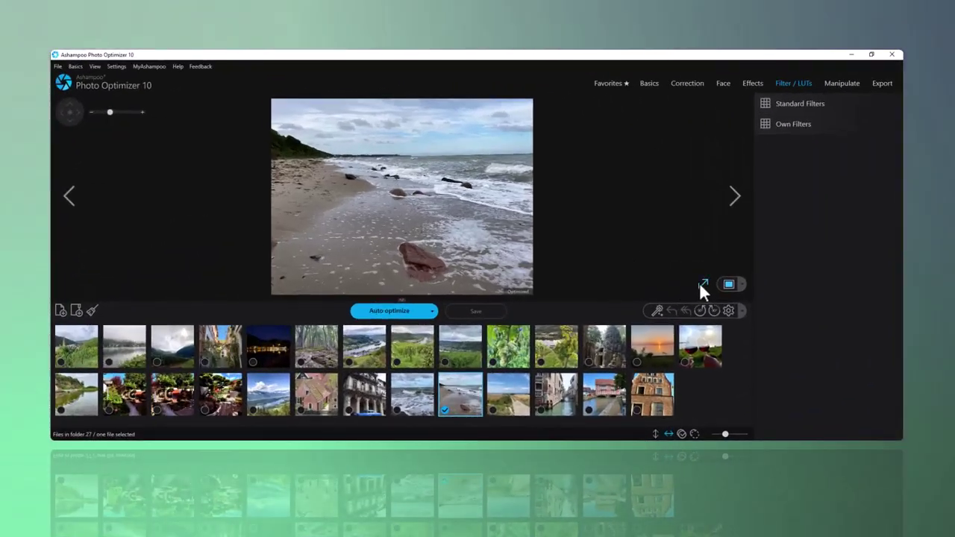
- Enlarge the beach photo view and show Own Filters, which contains only No Effect
click(702, 284)
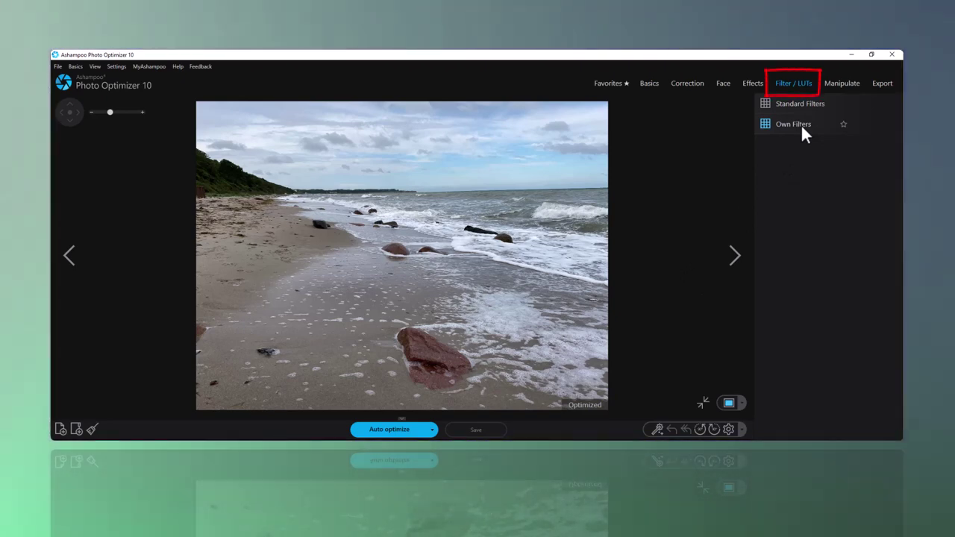
click(801, 124)
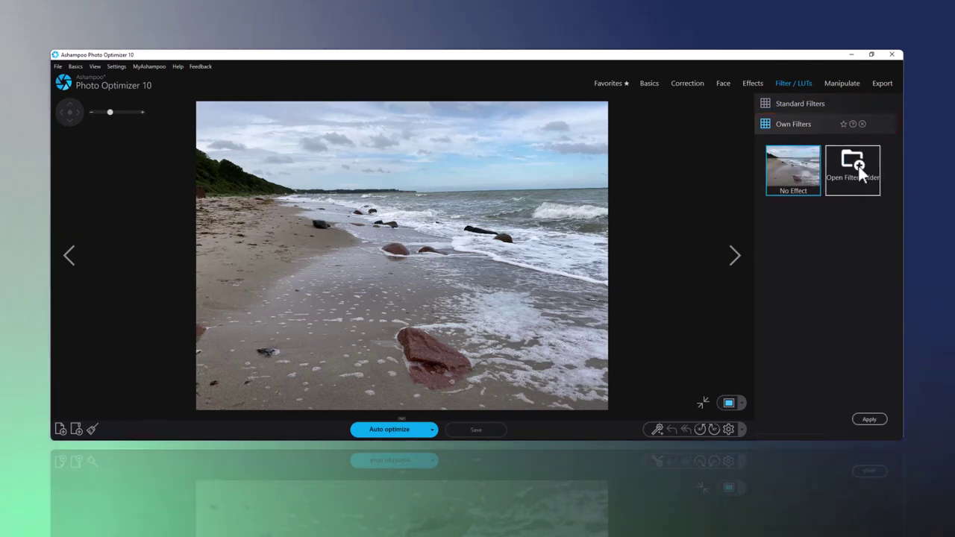
- Copy the twelve .cube files from LUTS into the LUT Files filter folder, then close it
click(859, 166)
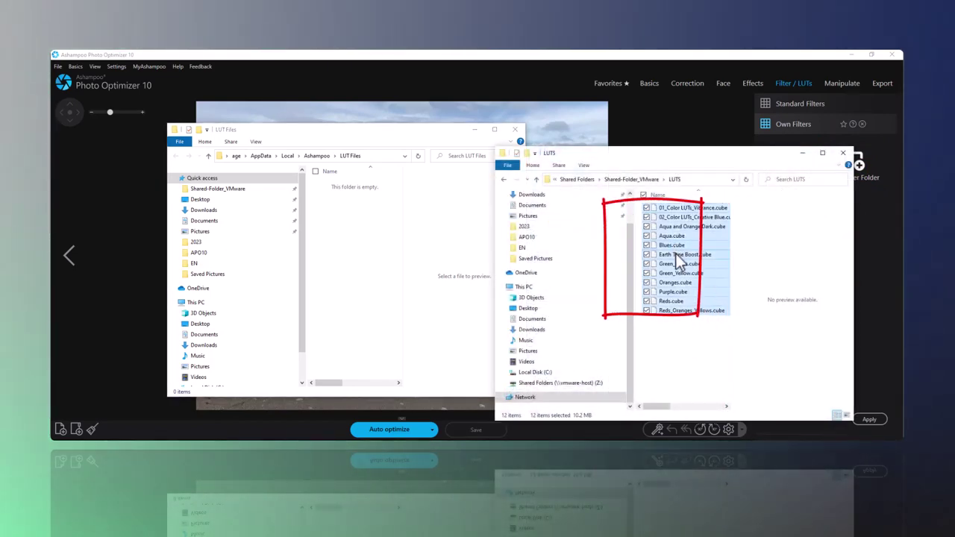
drag(676, 259, 357, 257)
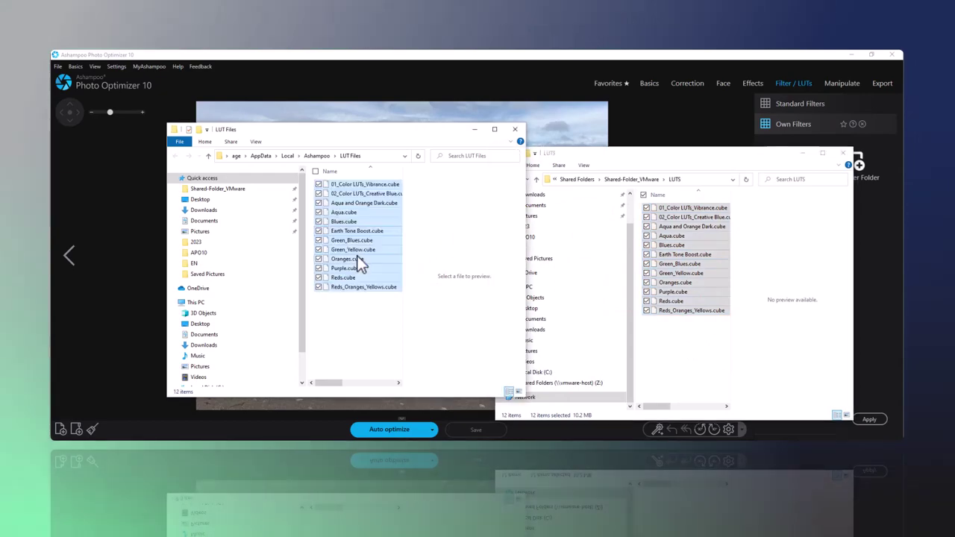
click(515, 131)
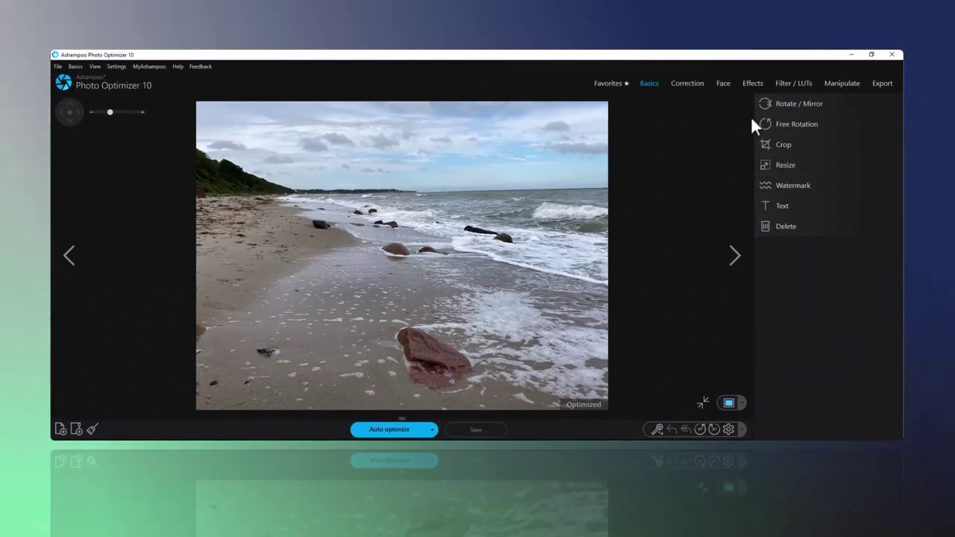
- Show Own Filters listing the imported Aqua, Blues and Earth Tone Boost LUTs, with thumbnails visible
click(789, 84)
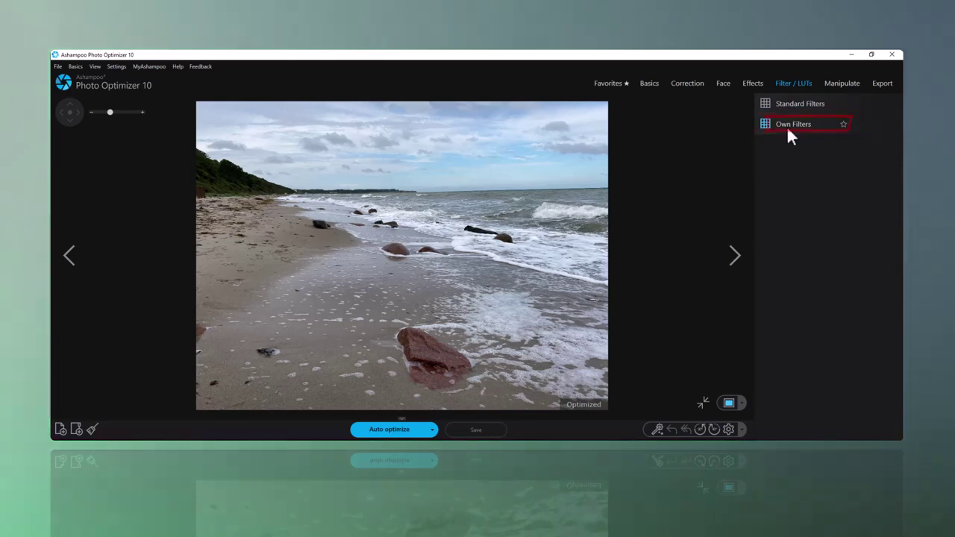
click(787, 125)
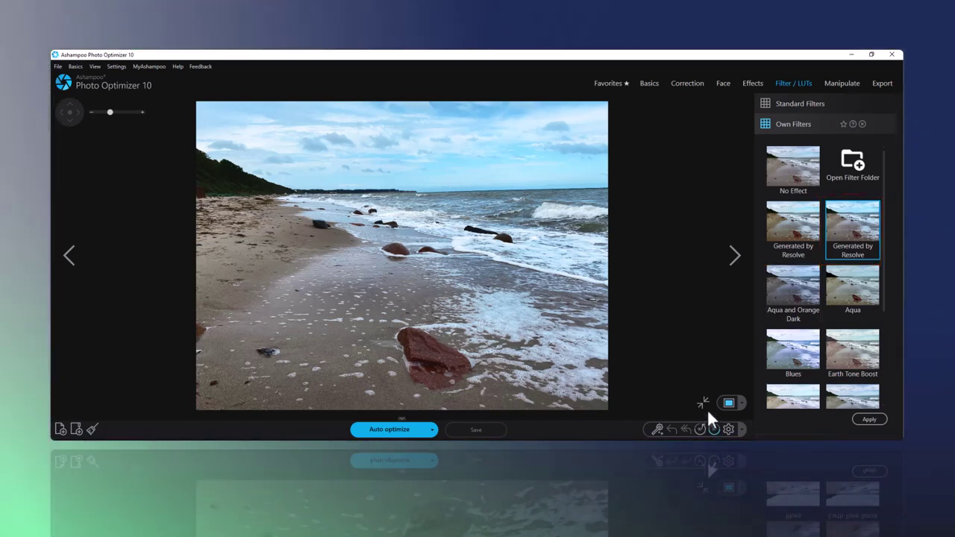
click(704, 401)
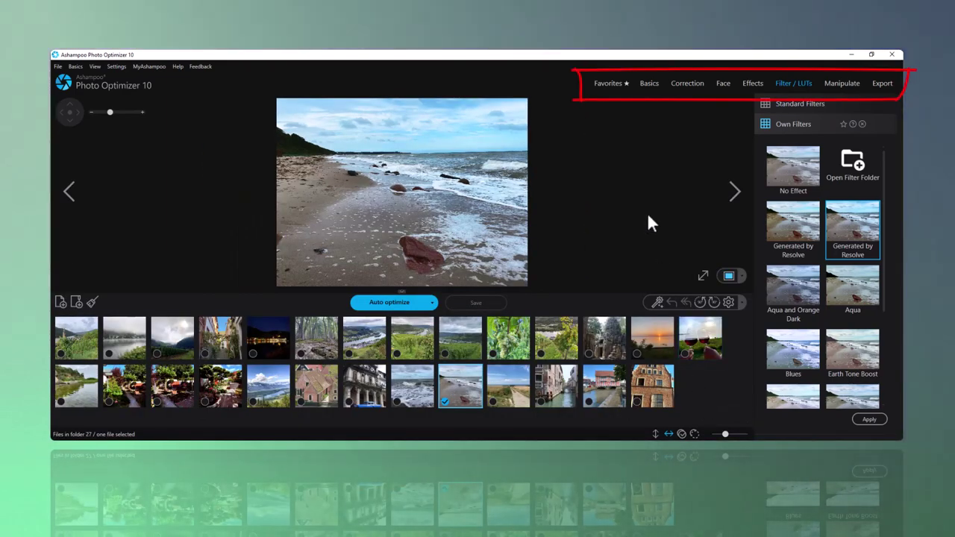
- Try the light, stained and textured Image Age presets, then apply the first sepia preset
click(752, 85)
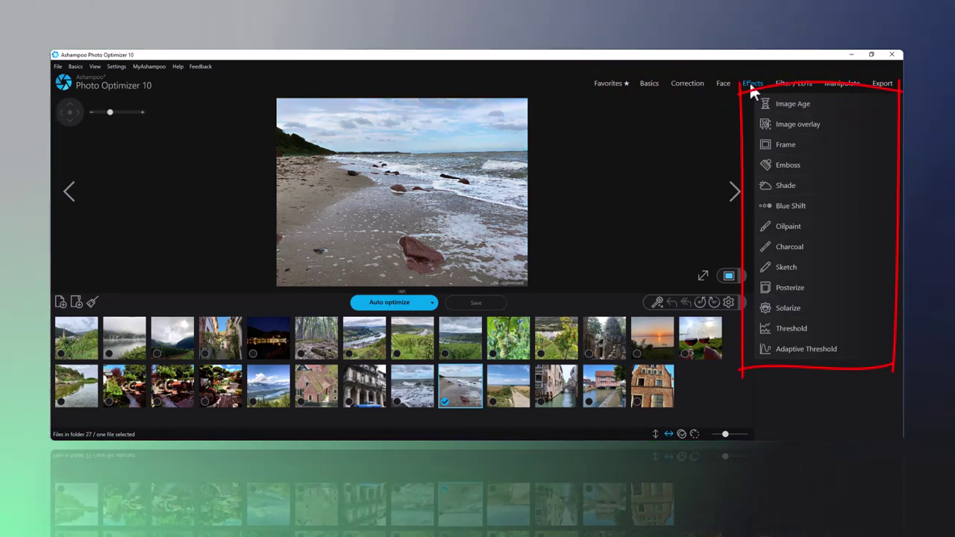
click(789, 103)
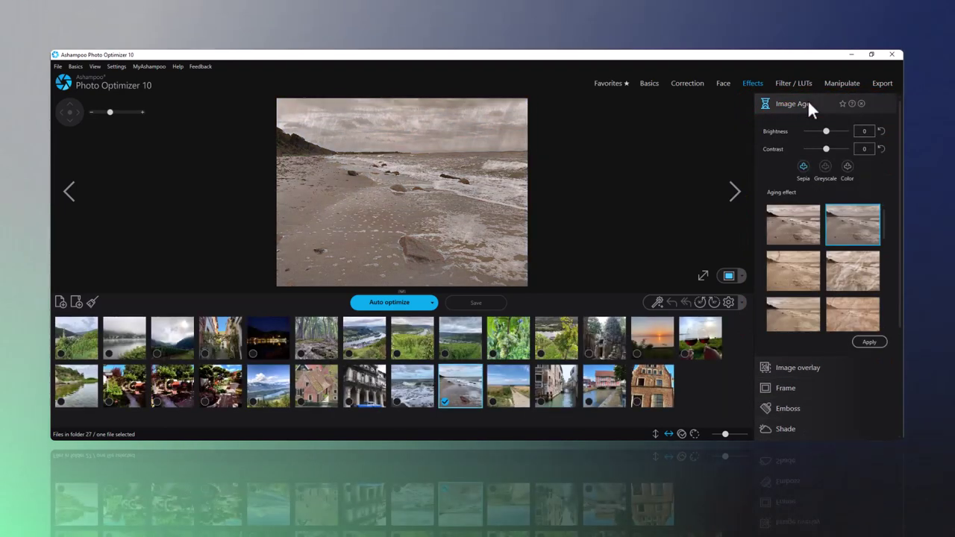
click(797, 223)
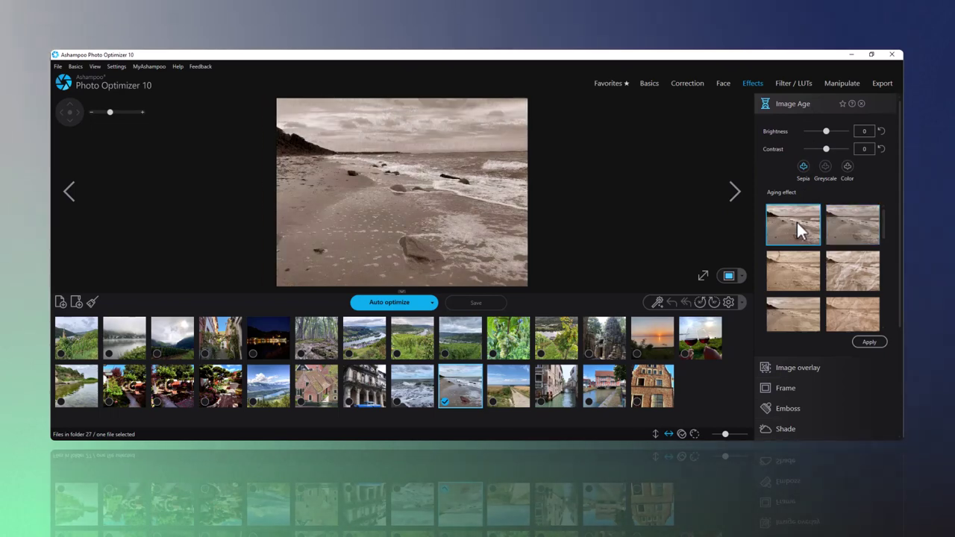
click(801, 279)
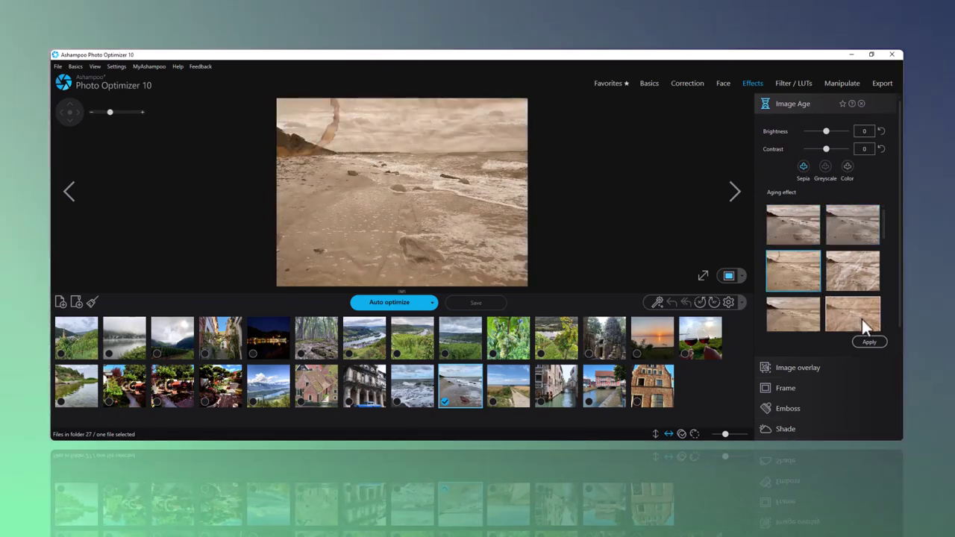
click(862, 319)
click(804, 221)
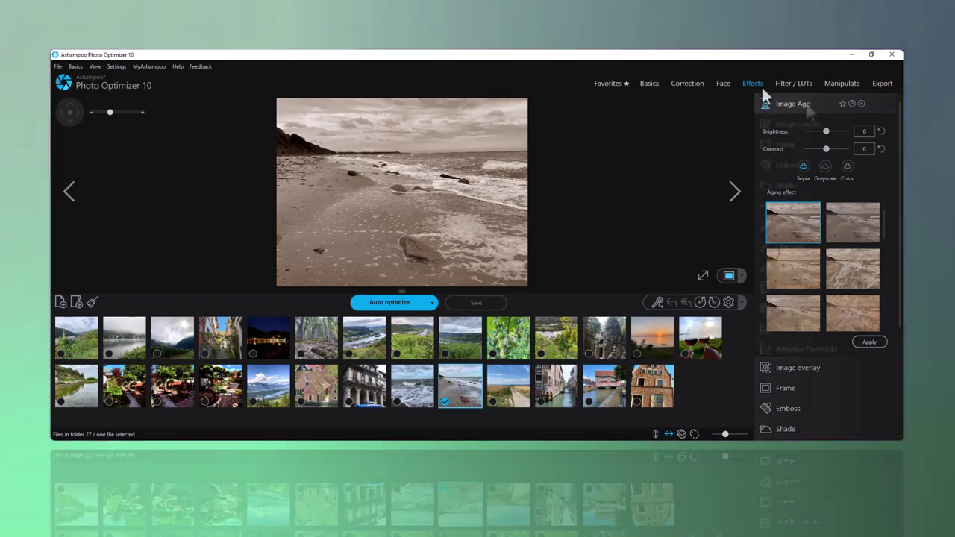
click(762, 104)
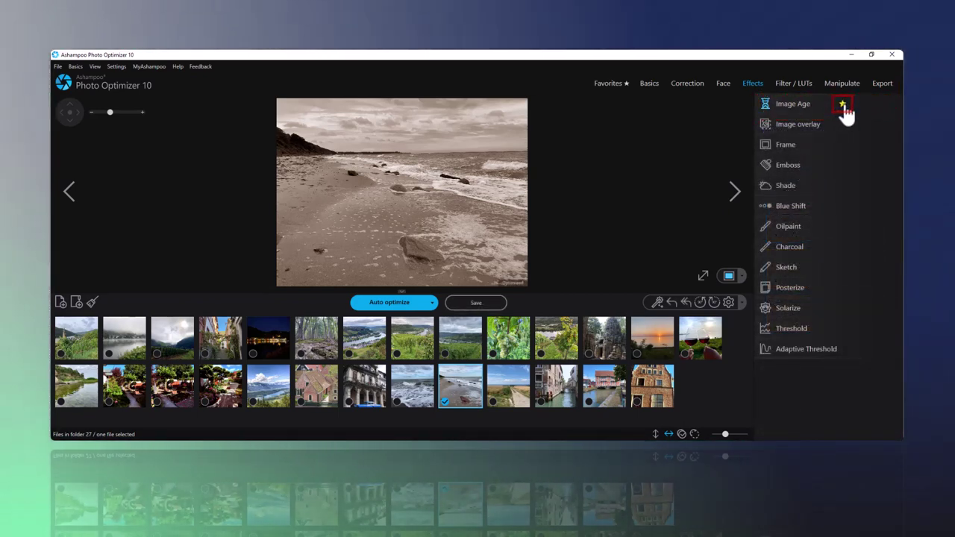
- Browse the Filter / LUTs tab, then show the Correction tools list from Light Curves to Adaptive Sharpen
click(809, 88)
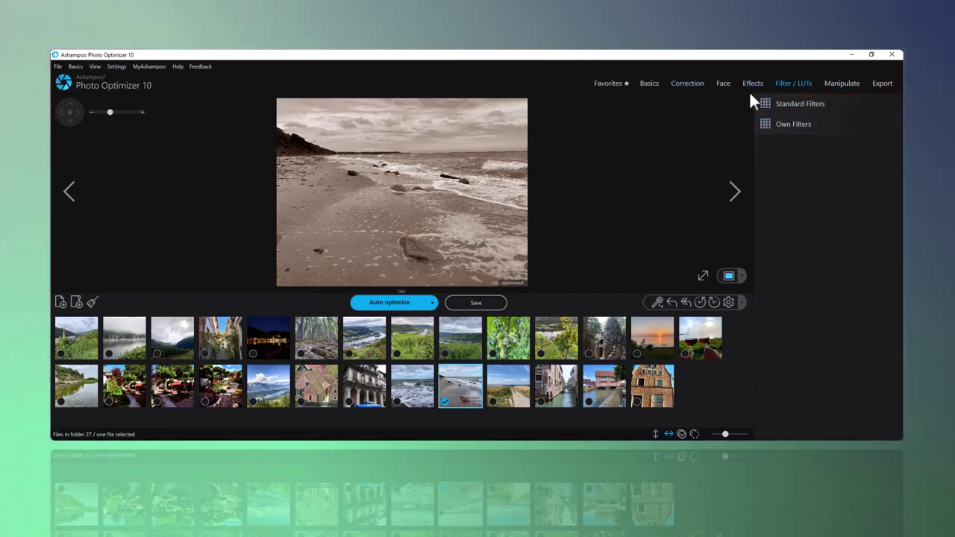
click(684, 85)
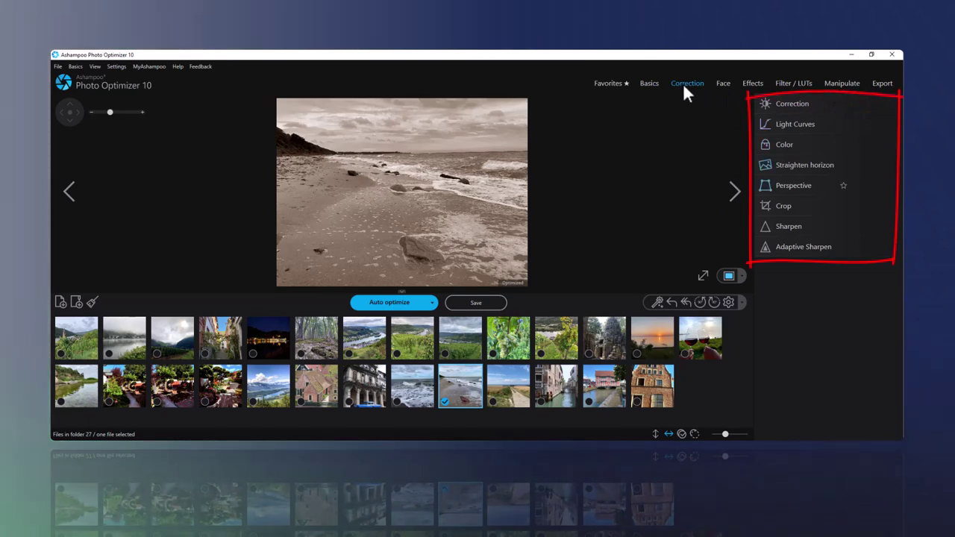